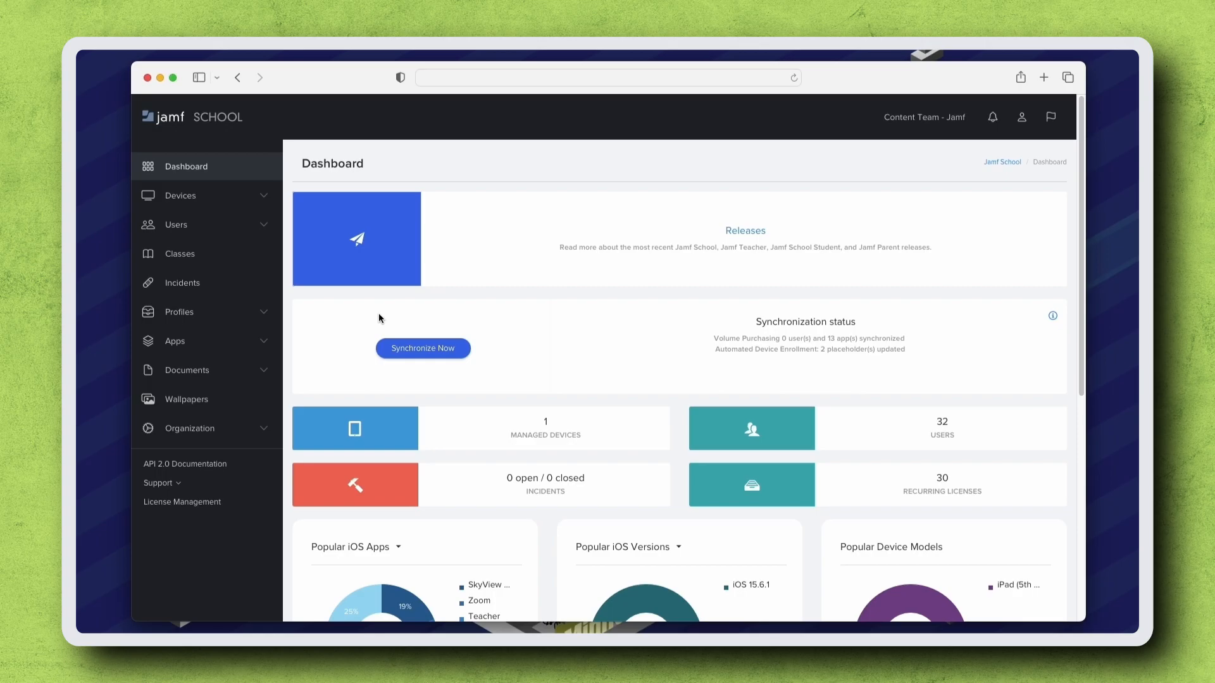
# Start a new smart device group named "Supervised - Instructor" with no description or image.
pyautogui.click(216, 199)
pyautogui.click(221, 272)
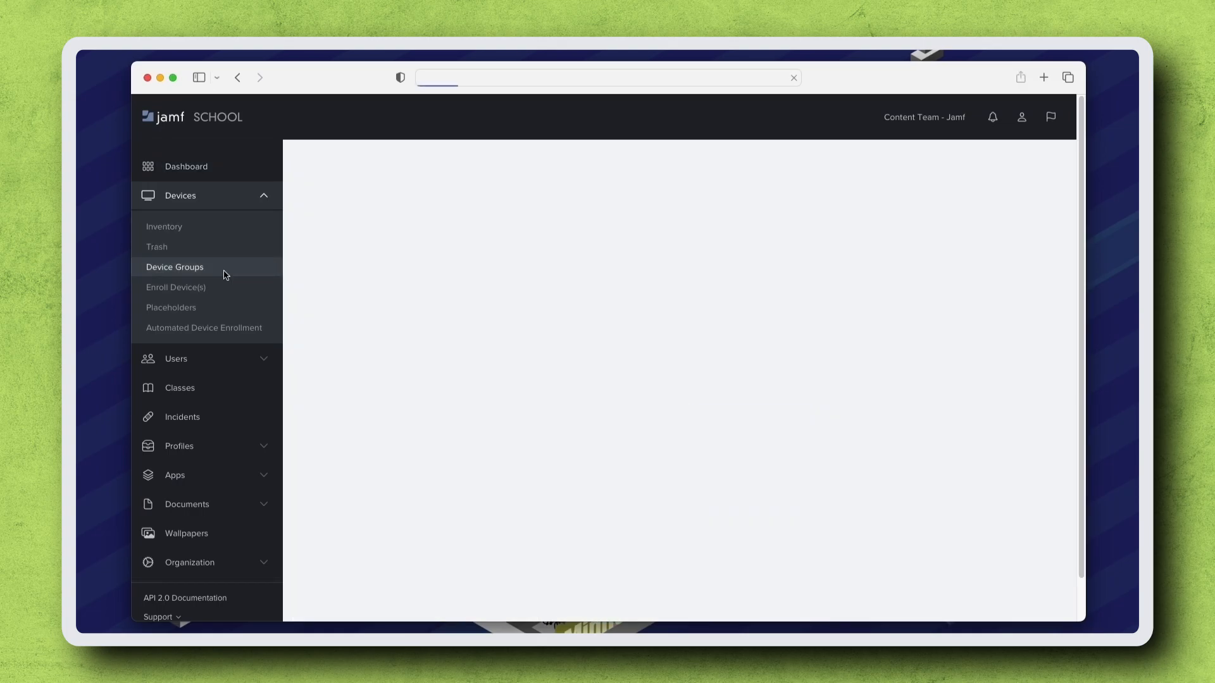
pyautogui.click(1025, 250)
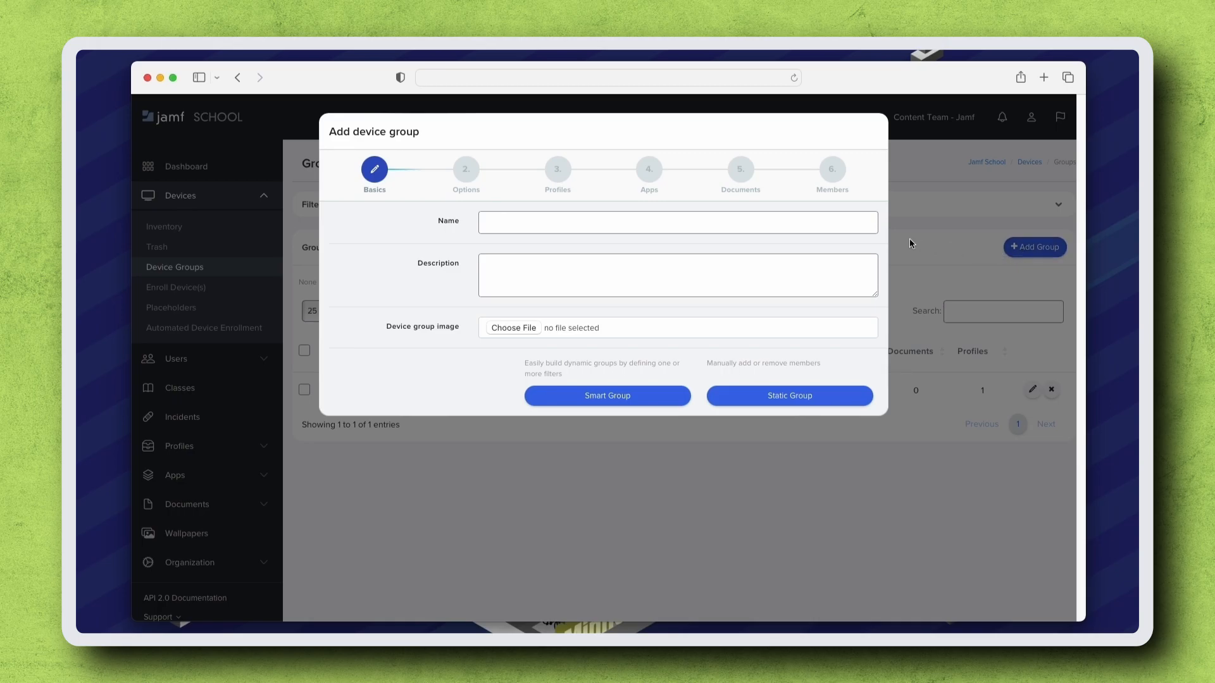
pyautogui.click(830, 224)
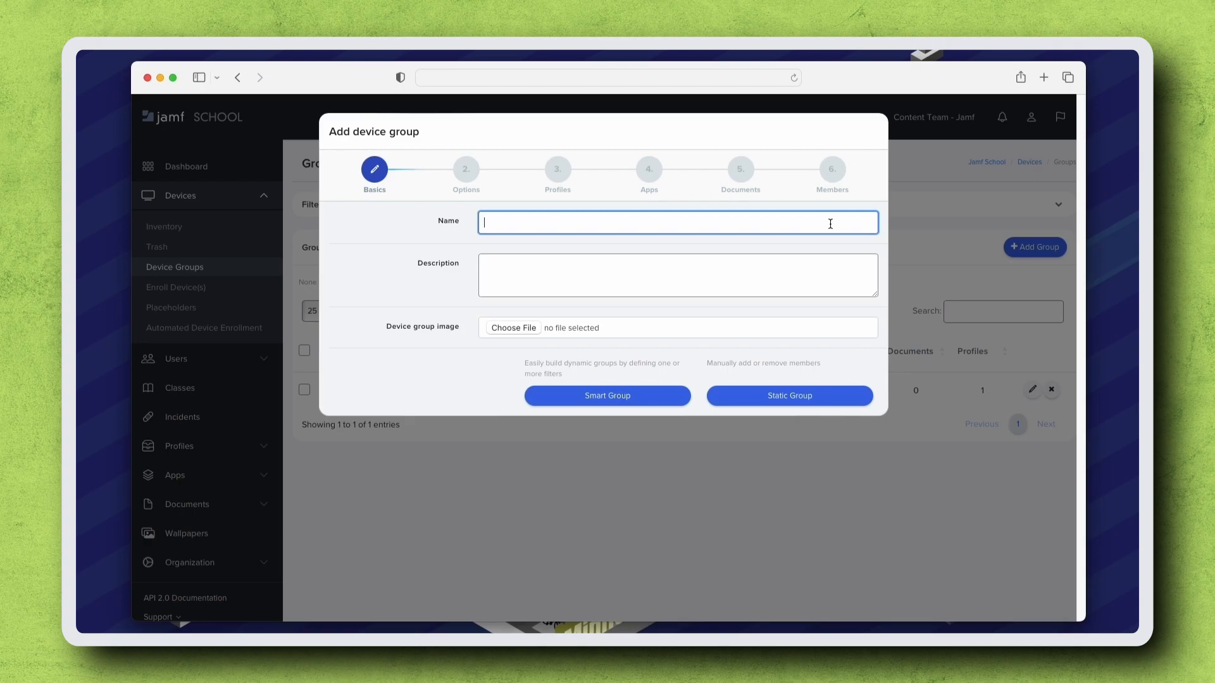
pyautogui.write('Supervised - Instructor')
pyautogui.click(856, 367)
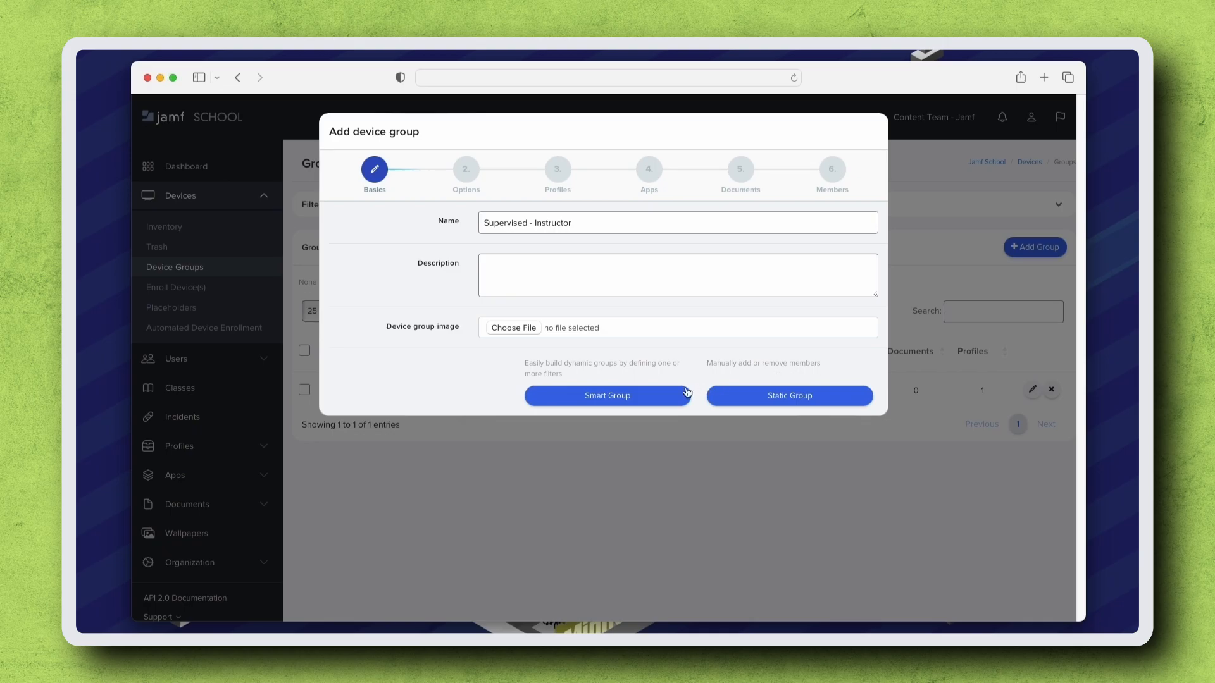
pyautogui.click(666, 397)
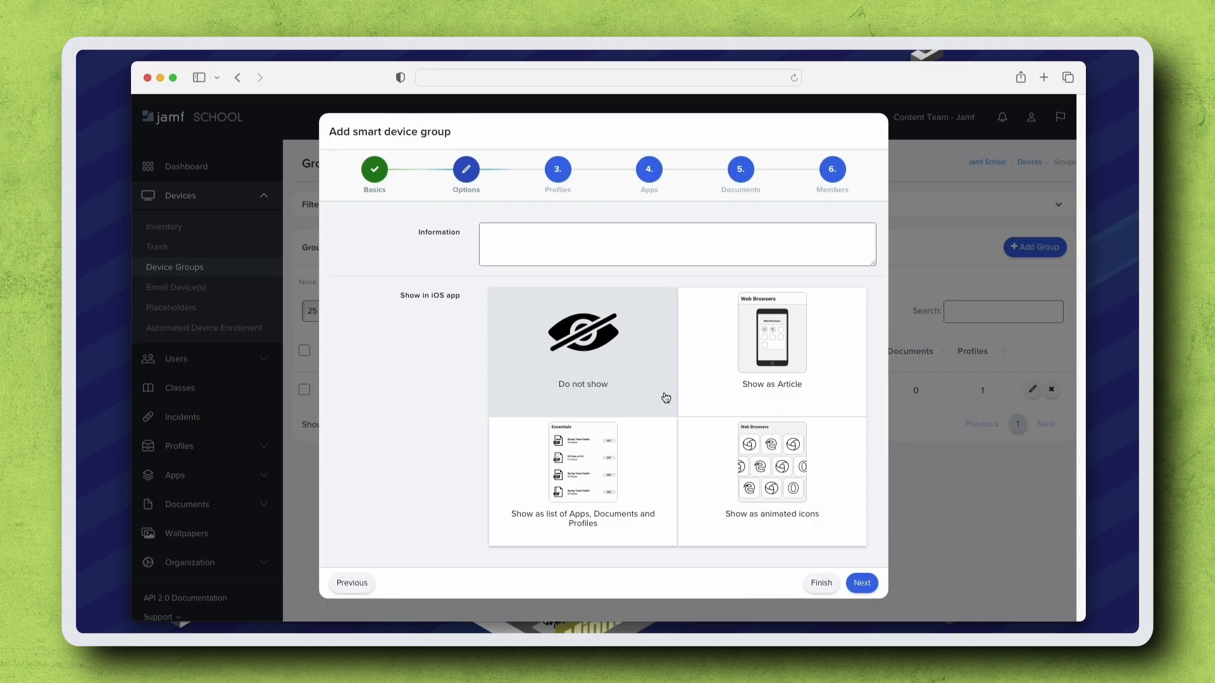
# Advance to the group's membership rules, keeping the default options and adding no profiles, apps or documents.
pyautogui.click(862, 582)
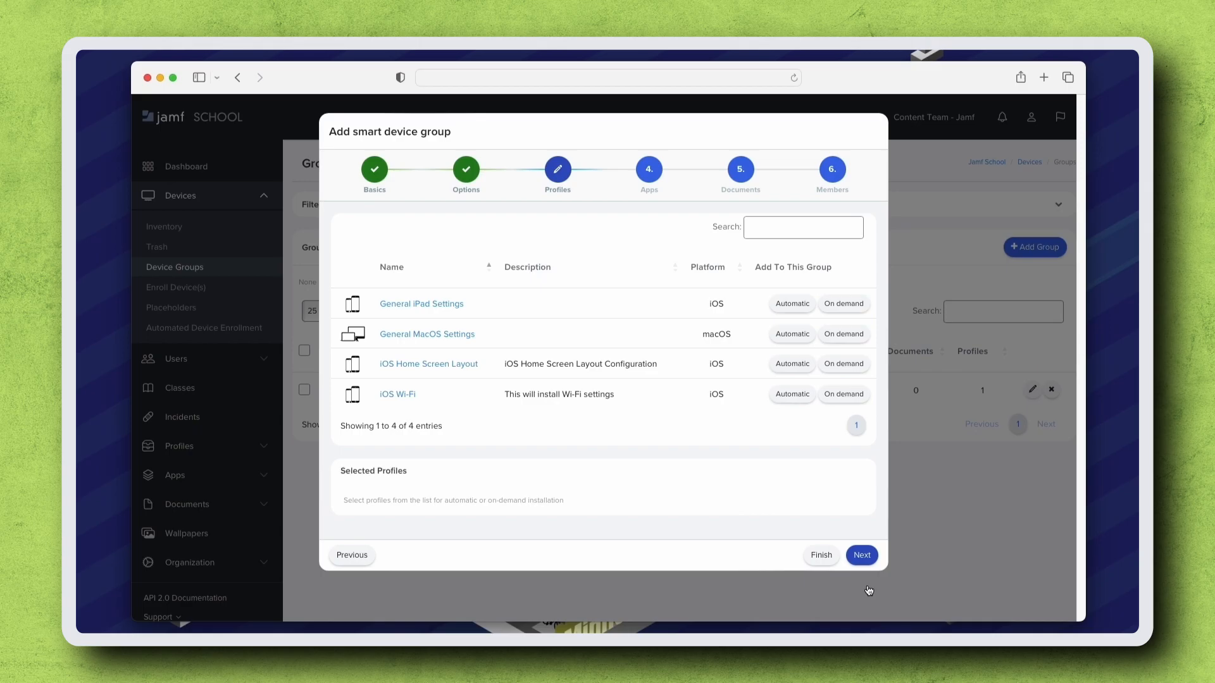
pyautogui.click(860, 556)
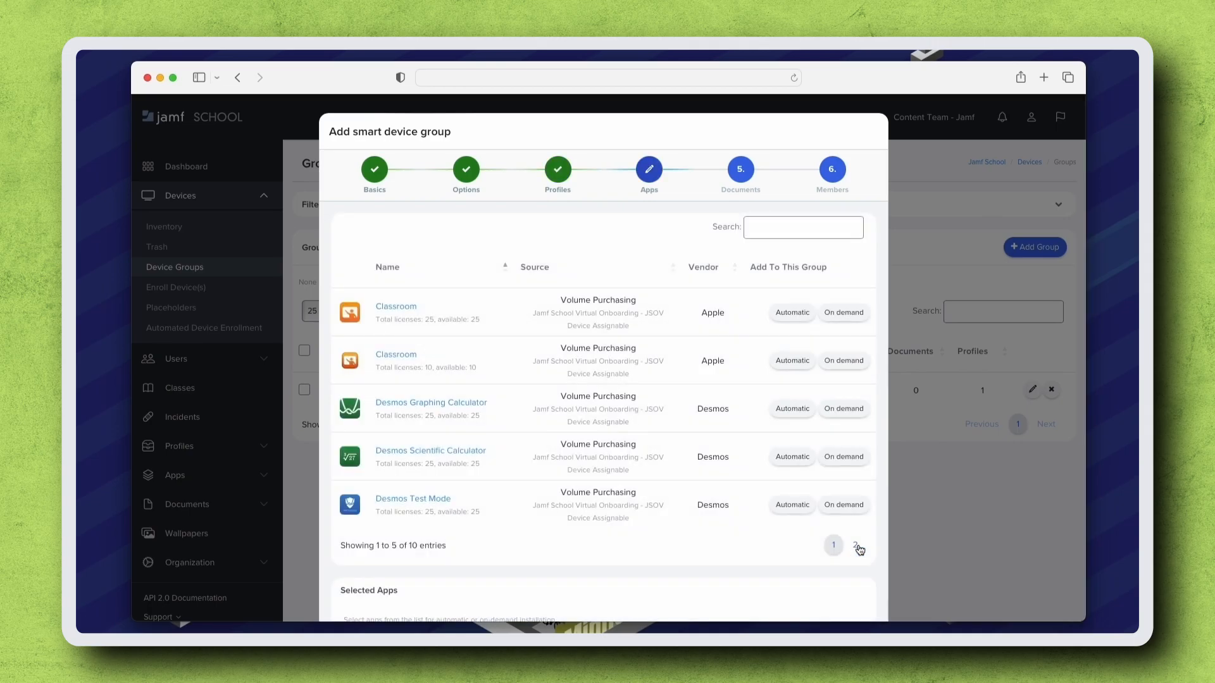
pyautogui.scroll(-2, 860, 549)
pyautogui.click(859, 583)
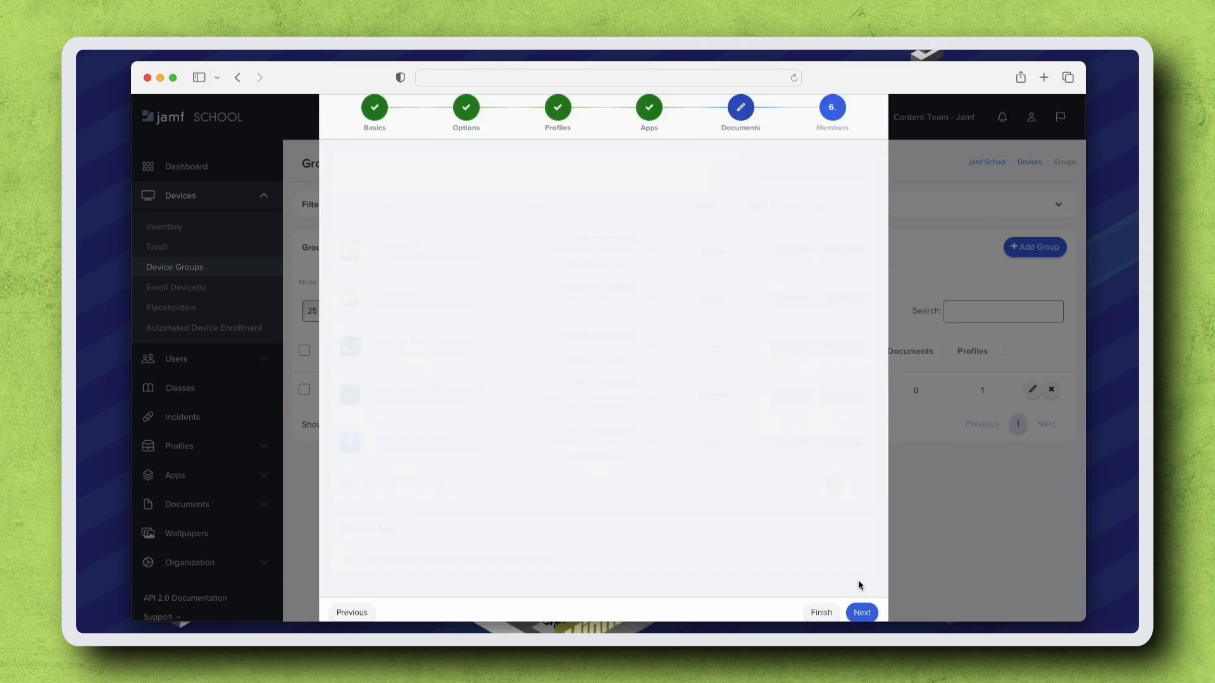
pyautogui.click(862, 554)
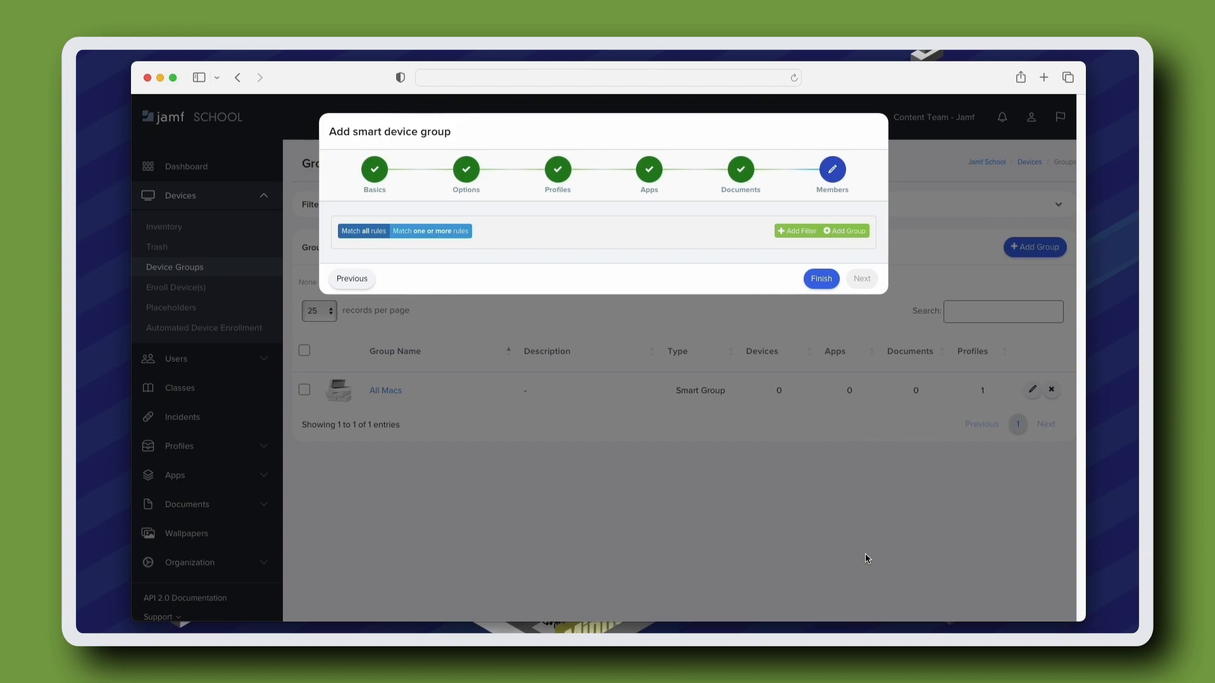
# Add a membership filter requiring that Is Supervised equals Yes.
pyautogui.click(789, 238)
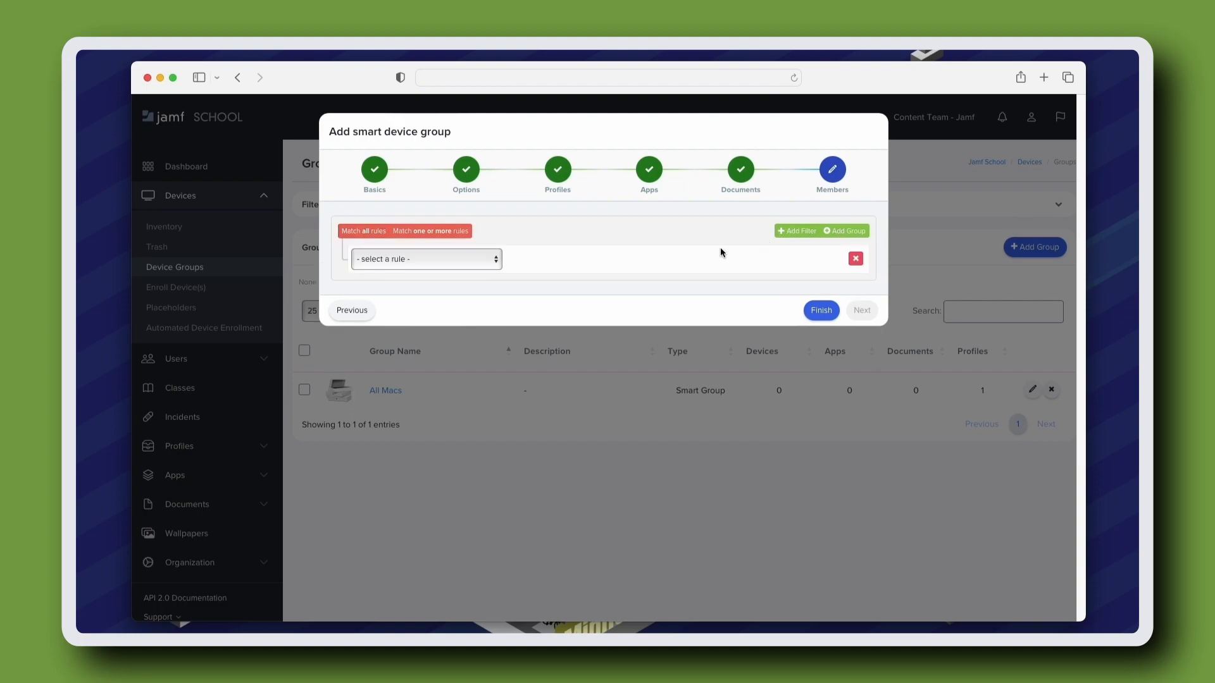
pyautogui.click(470, 258)
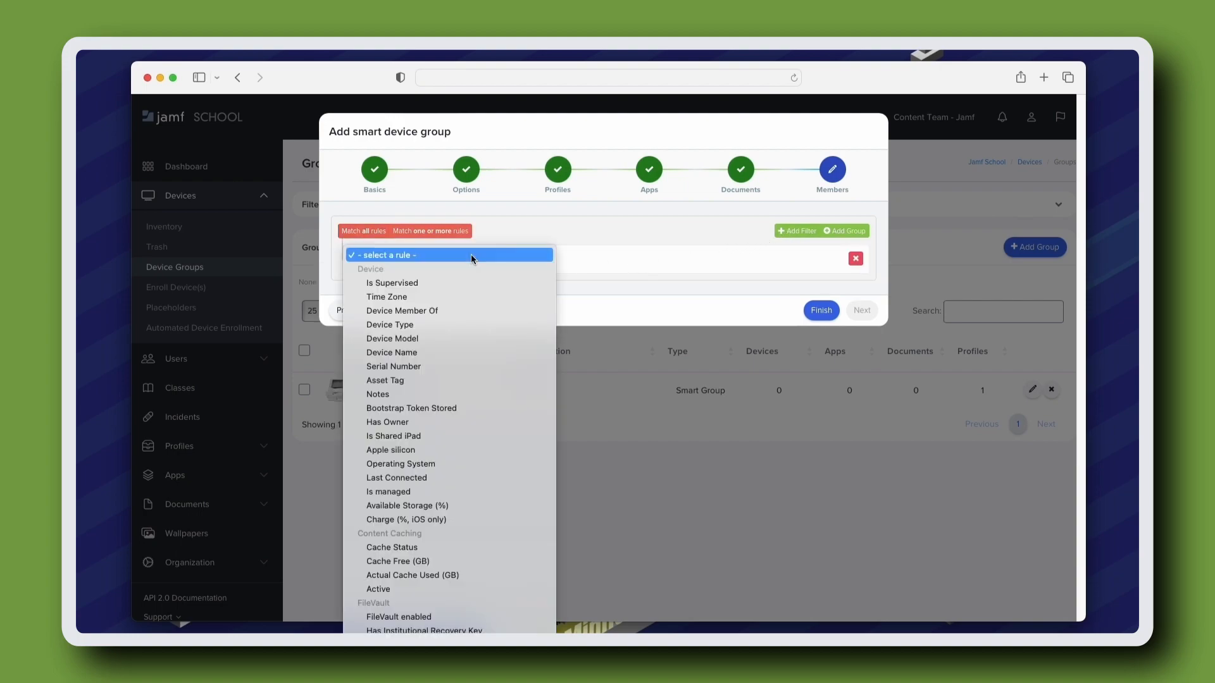
pyautogui.click(468, 281)
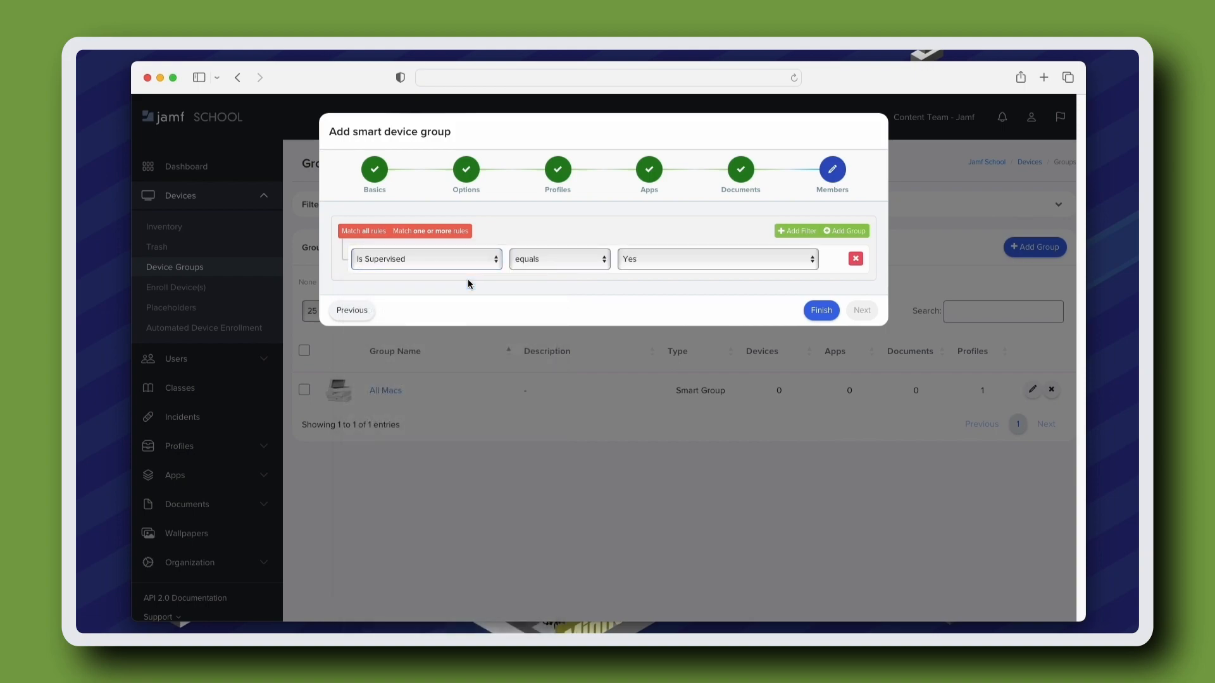
# Add a second membership filter requiring that Asset Tag equals "Instructor".
pyautogui.click(799, 230)
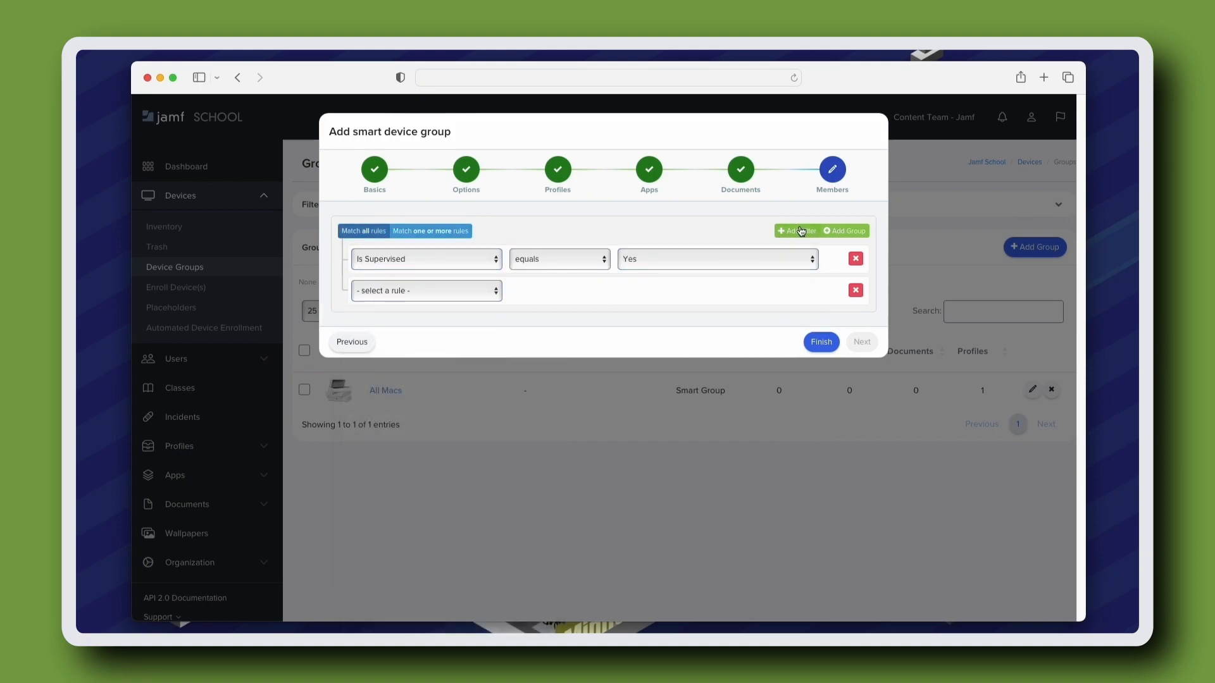
pyautogui.click(491, 290)
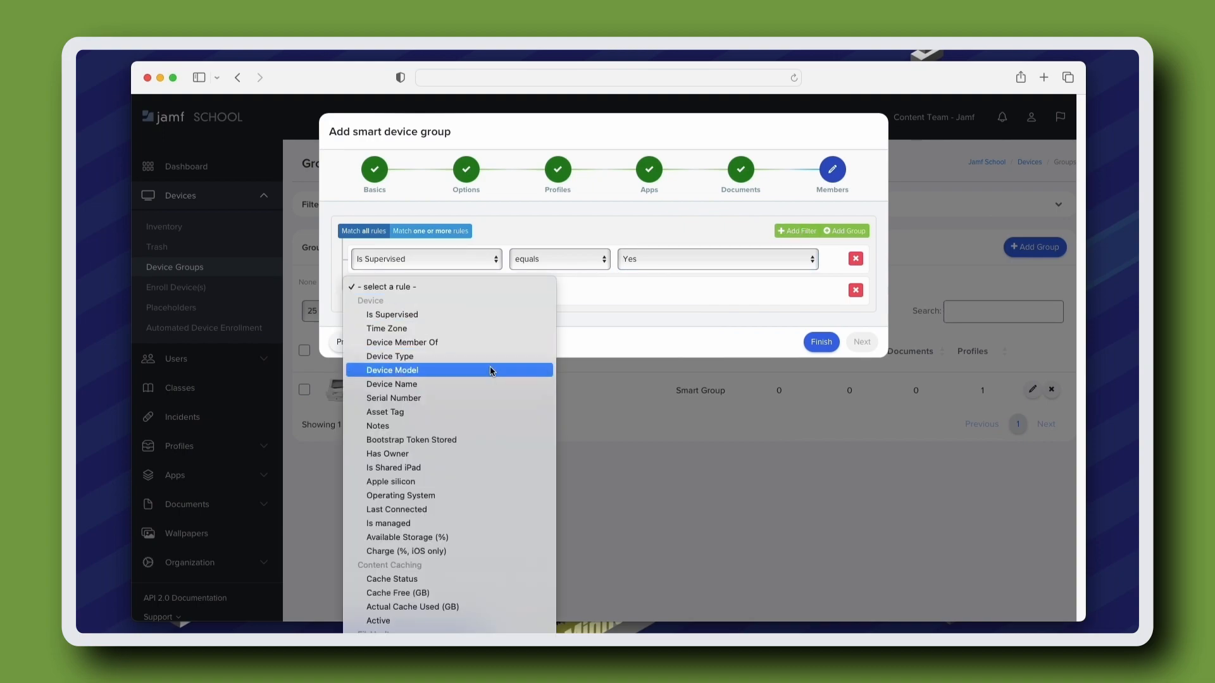
pyautogui.click(493, 411)
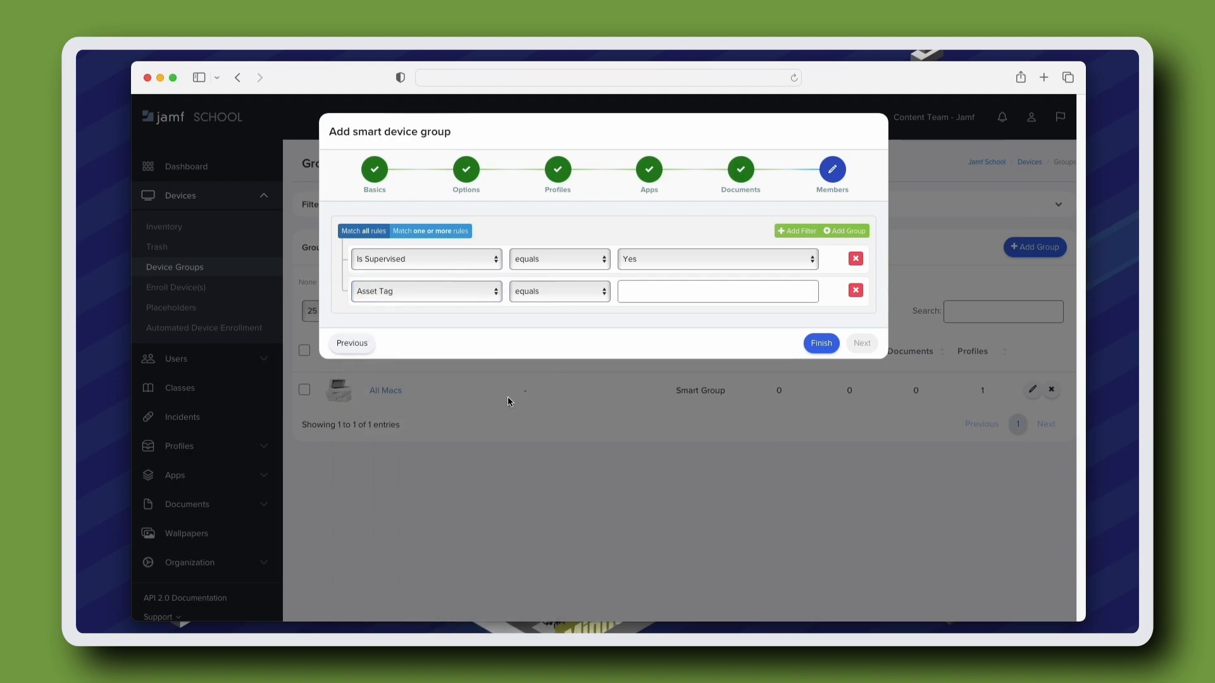
pyautogui.click(664, 291)
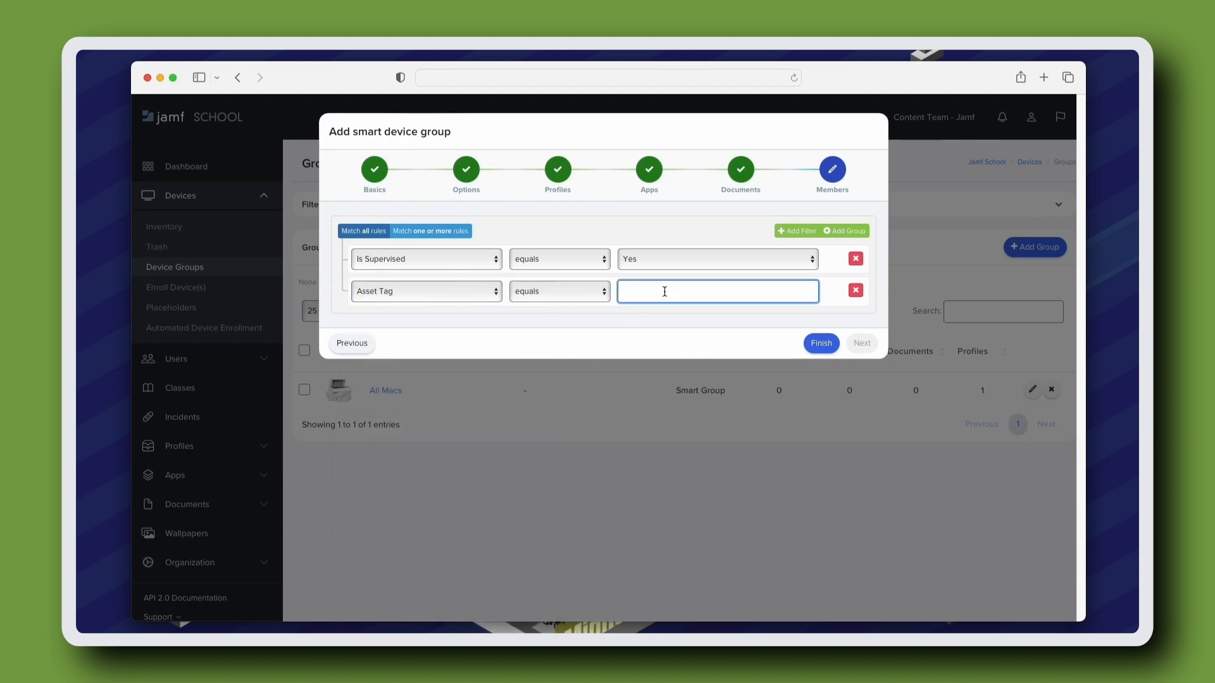
pyautogui.write('Instructor')
pyautogui.click(672, 327)
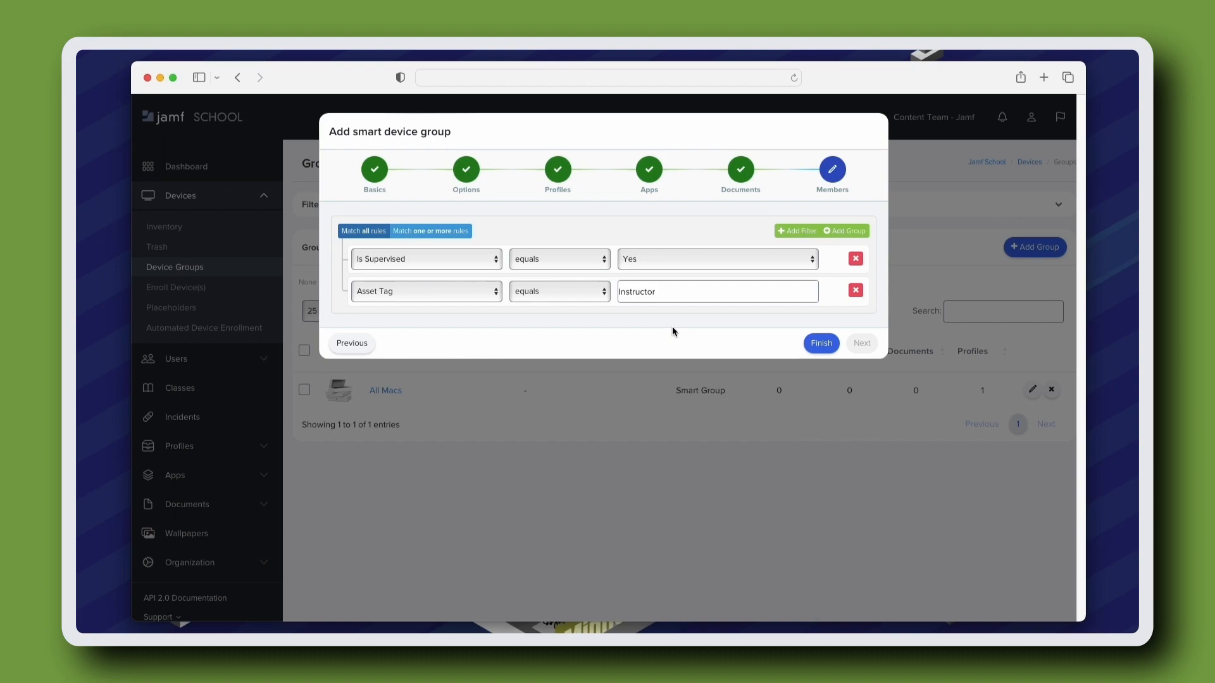
# Finish creating the smart group with all rules required to match, and view its members.
pyautogui.click(455, 233)
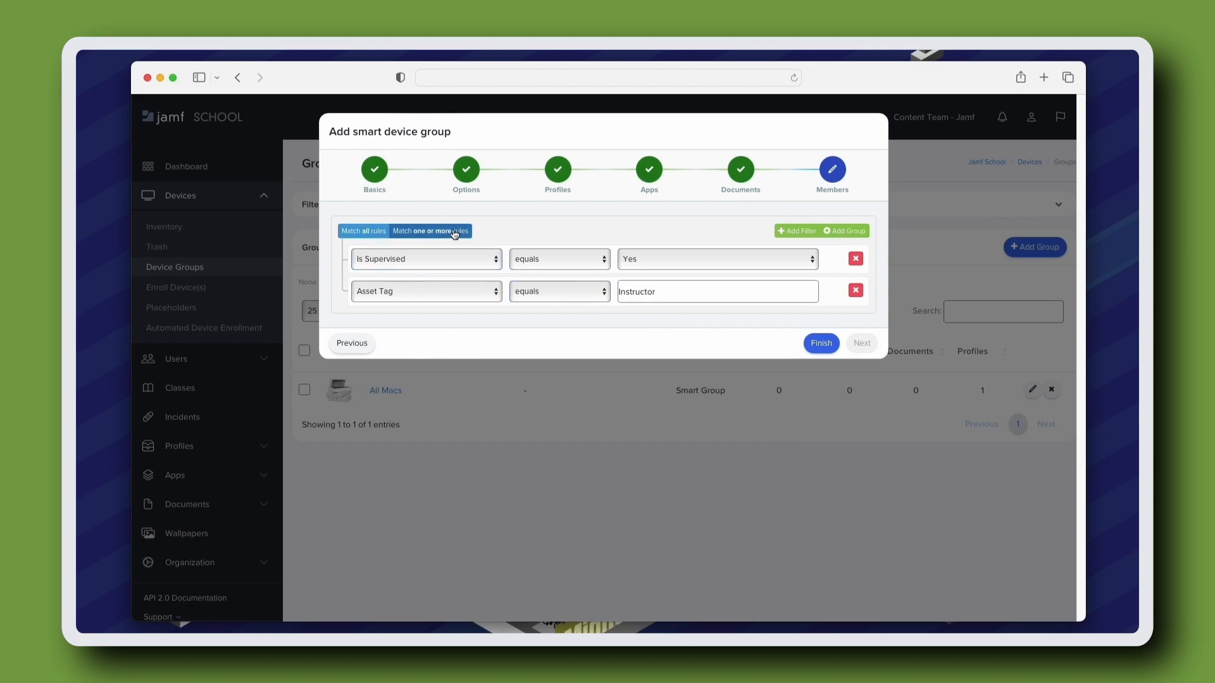
pyautogui.click(358, 233)
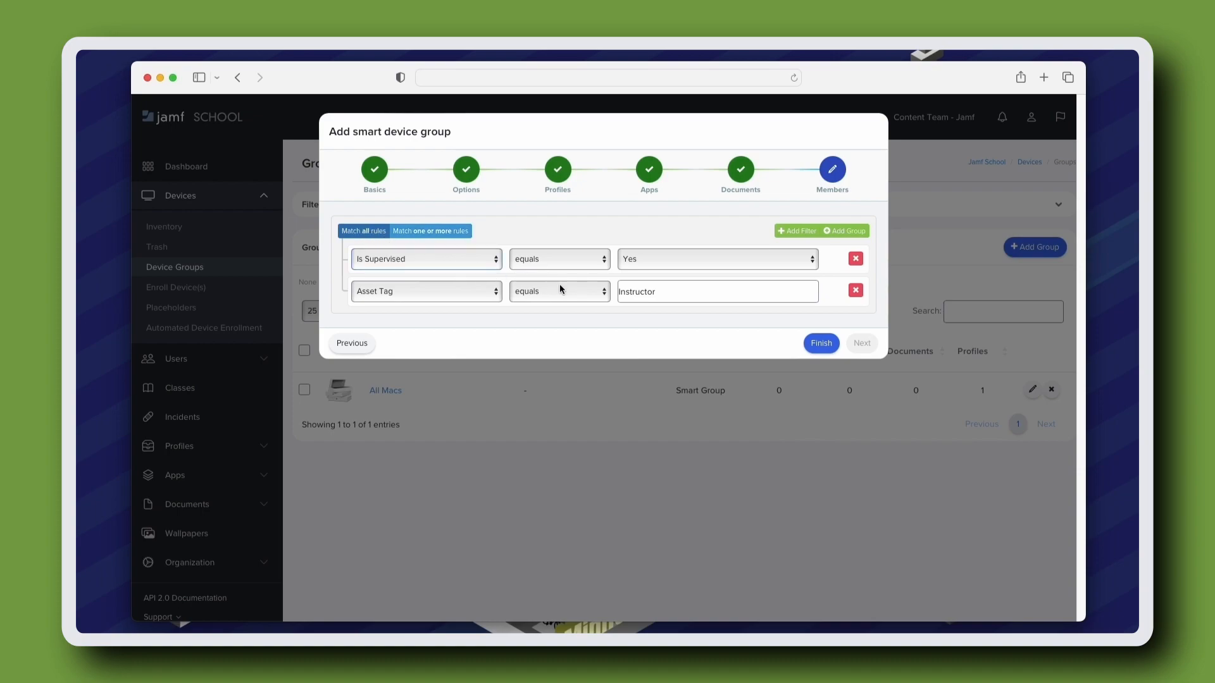
pyautogui.click(823, 345)
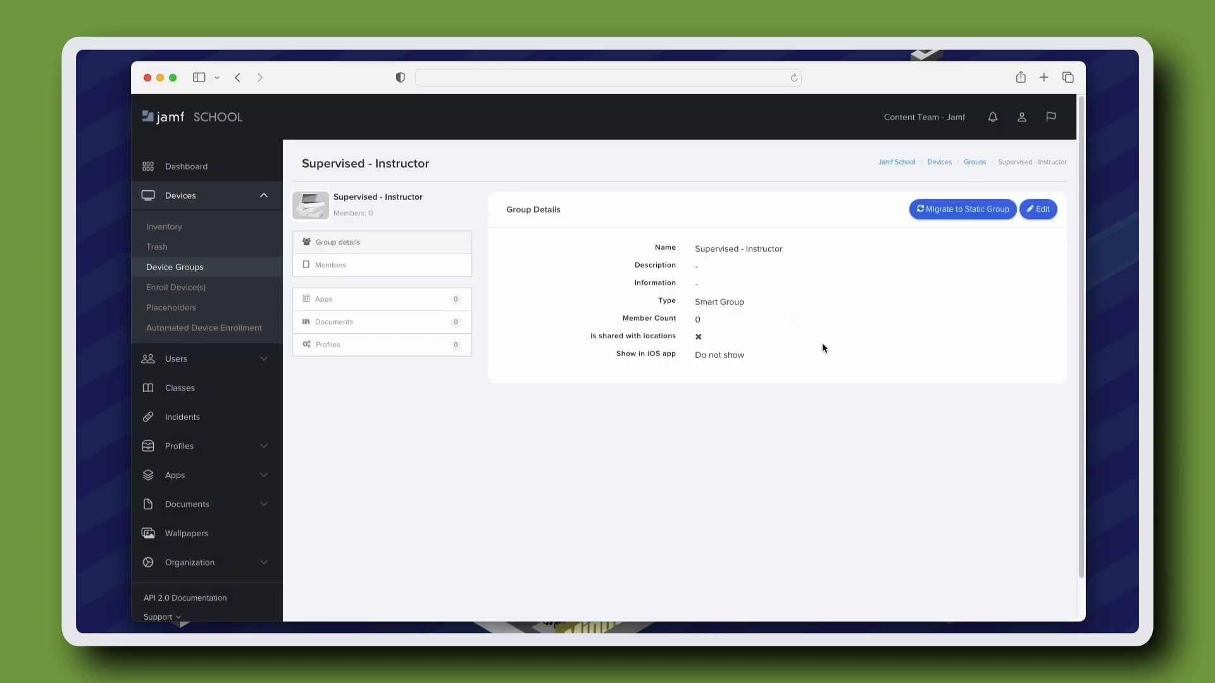
pyautogui.click(430, 269)
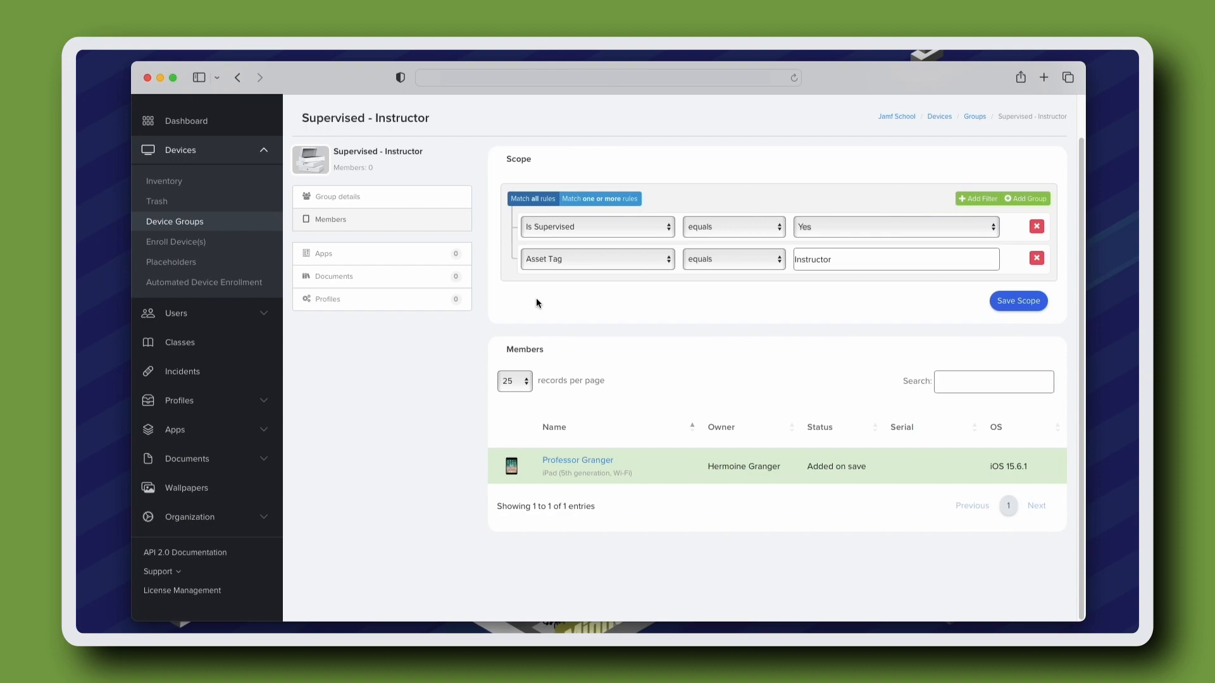
# Find the Jamf Teacher app by searching for "teach" and add it to the group for automatic installation.
pyautogui.click(417, 254)
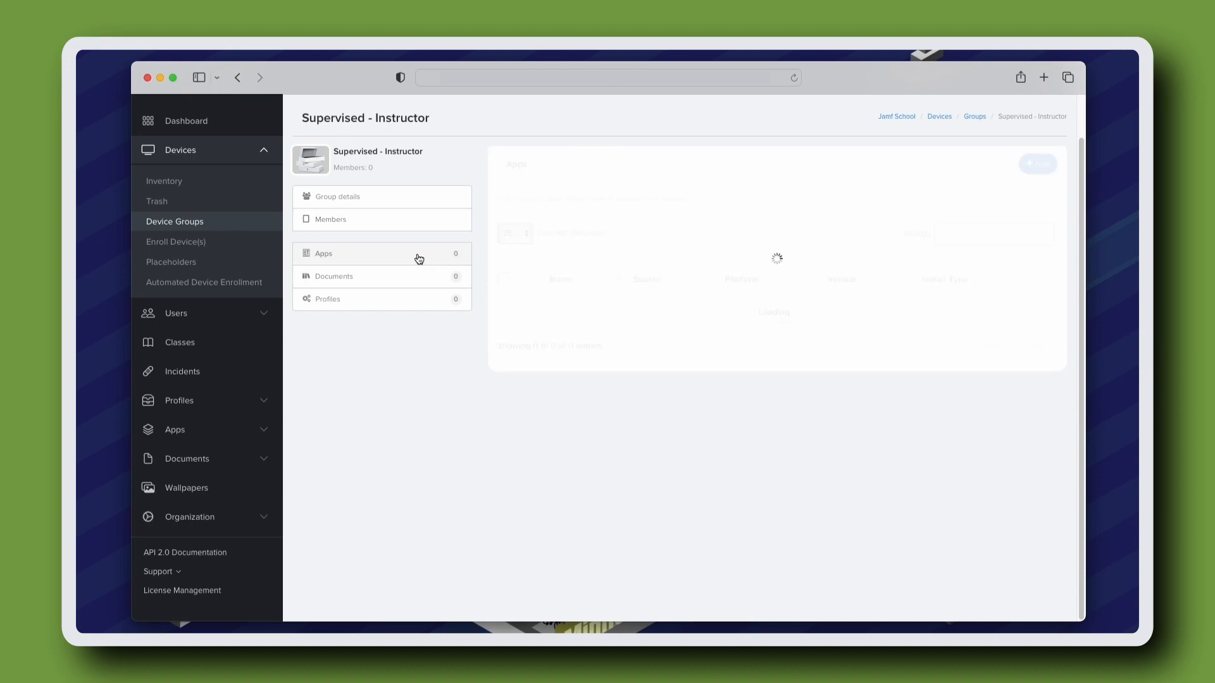
pyautogui.click(1035, 164)
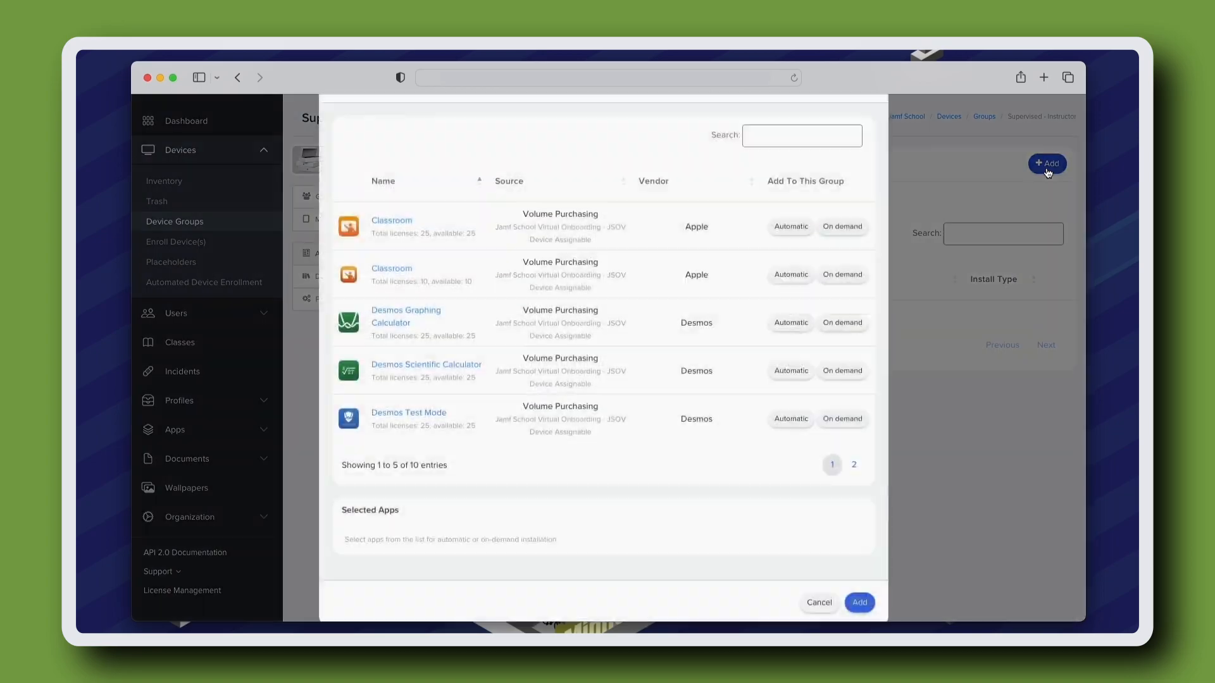
pyautogui.click(846, 186)
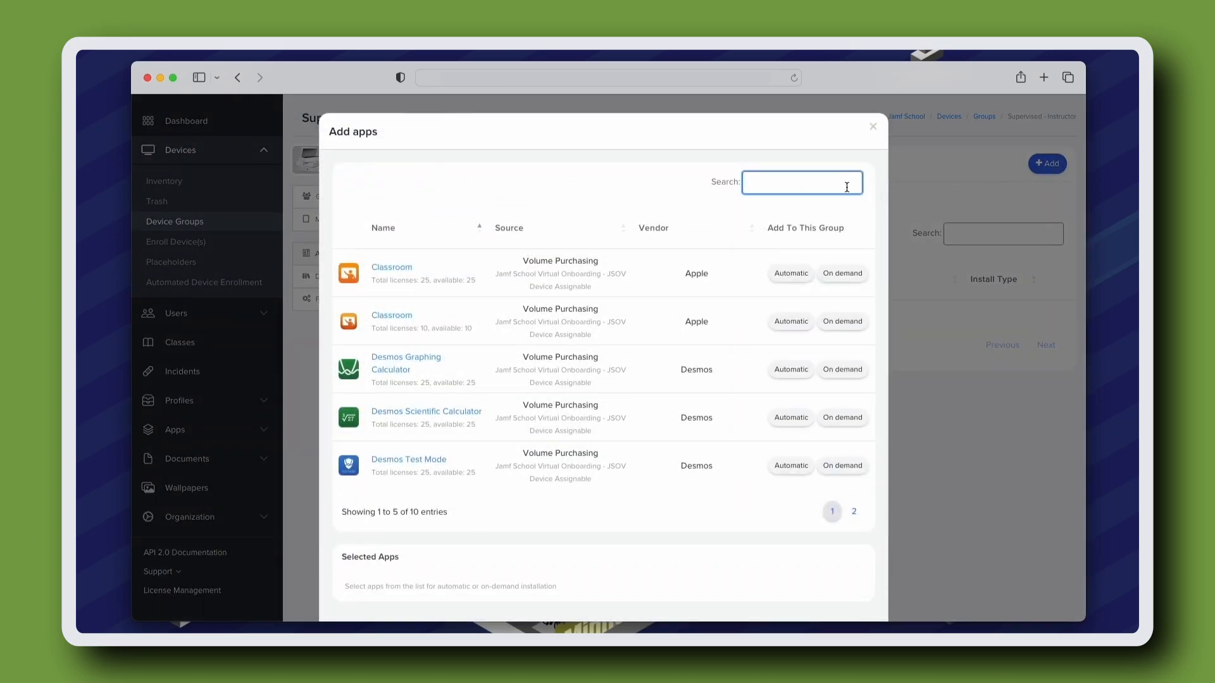
pyautogui.write('teach')
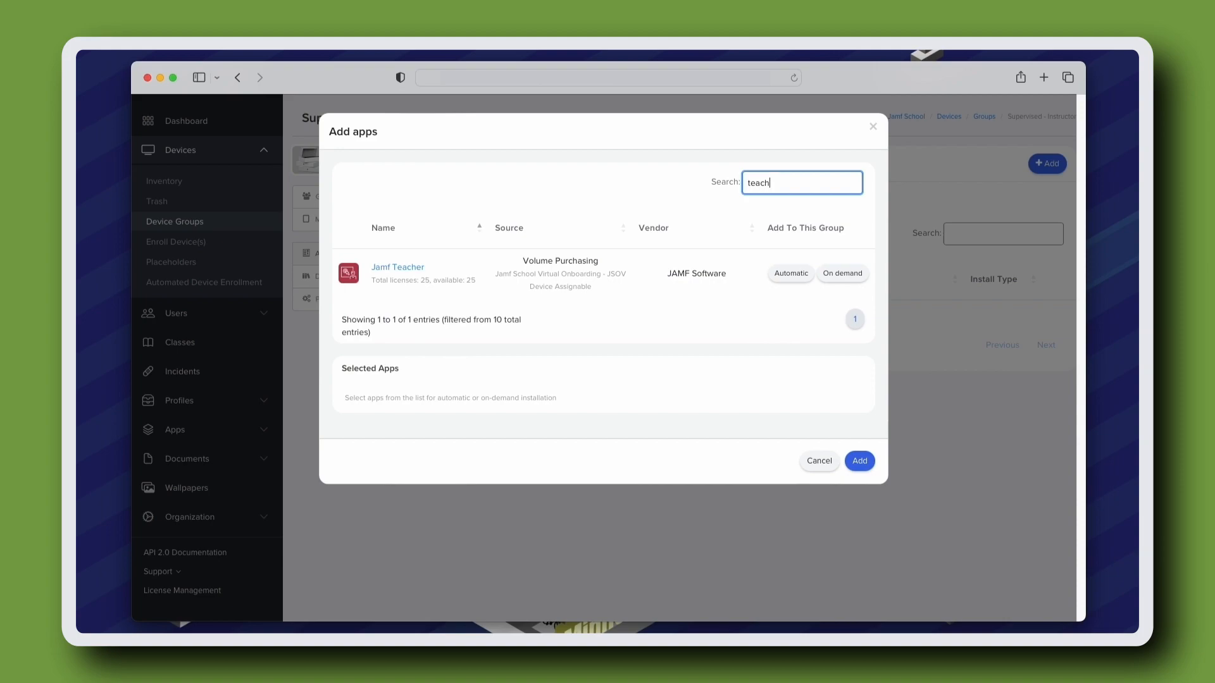
pyautogui.click(790, 273)
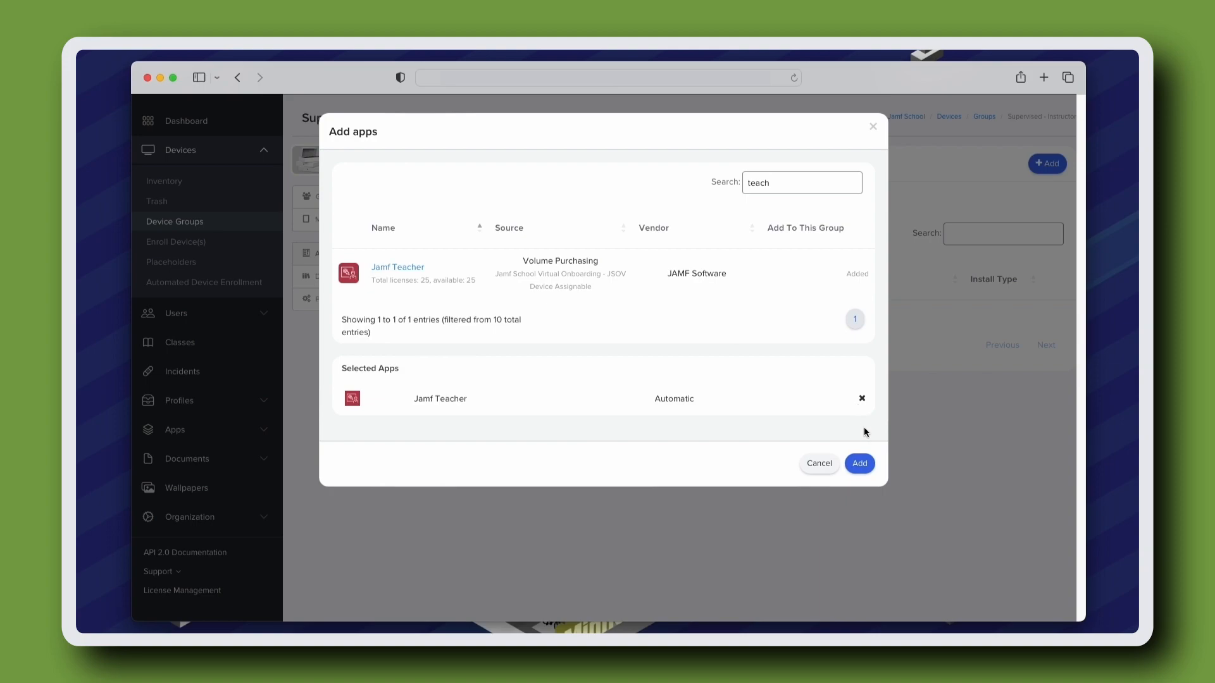
pyautogui.click(860, 463)
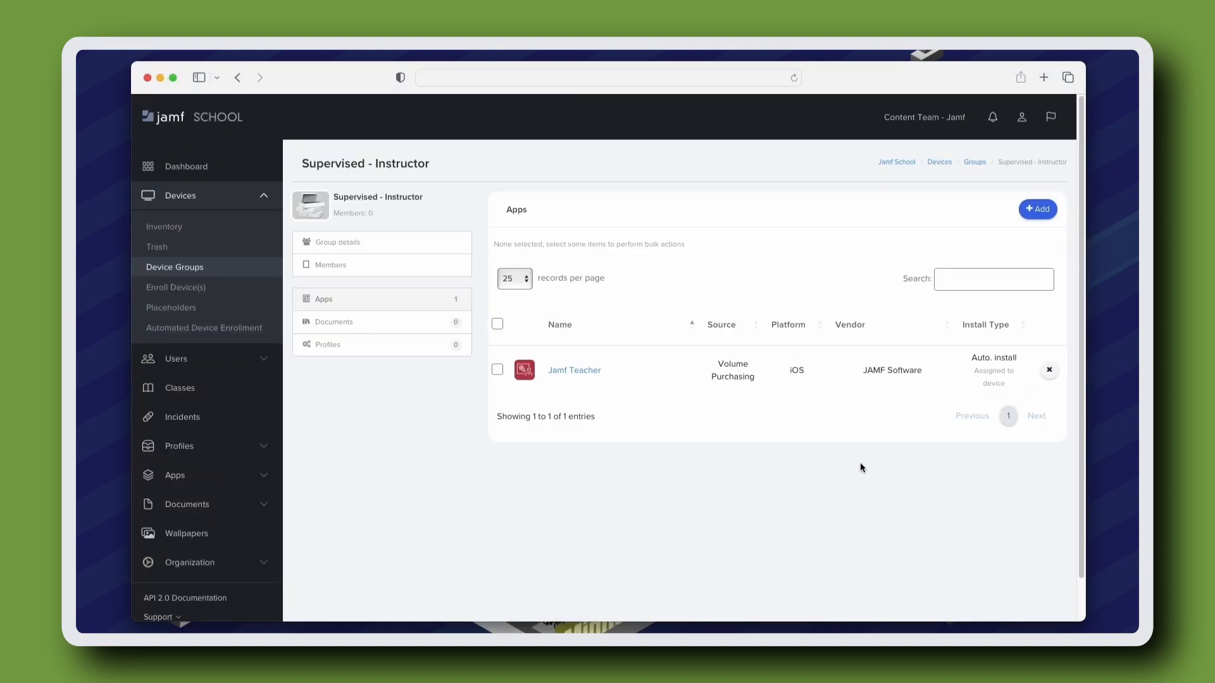